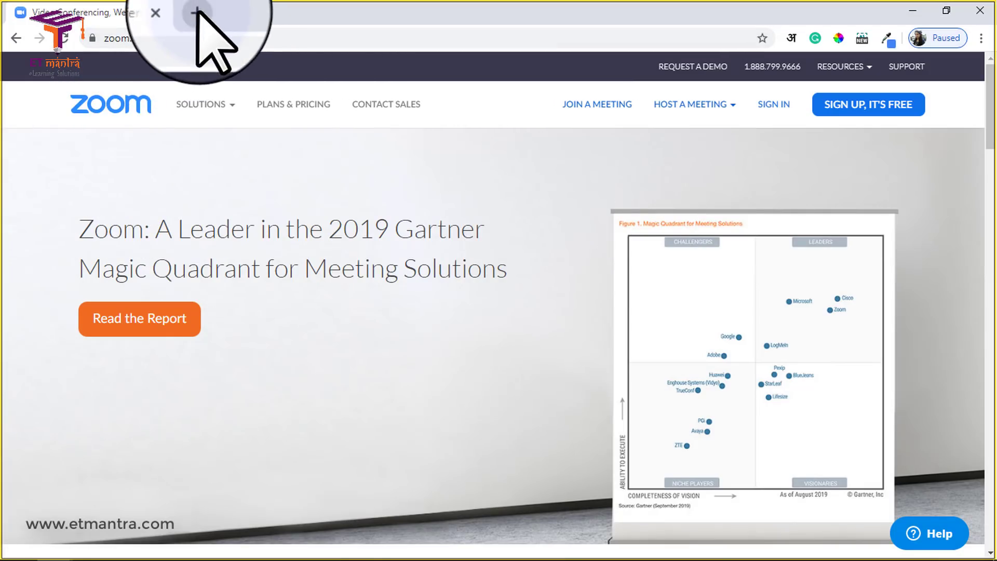
Open ninite.com in a new browser tab.
{"action": "left_click", "coordinate": [165, 12]}
{"action": "type", "text": "nini"}
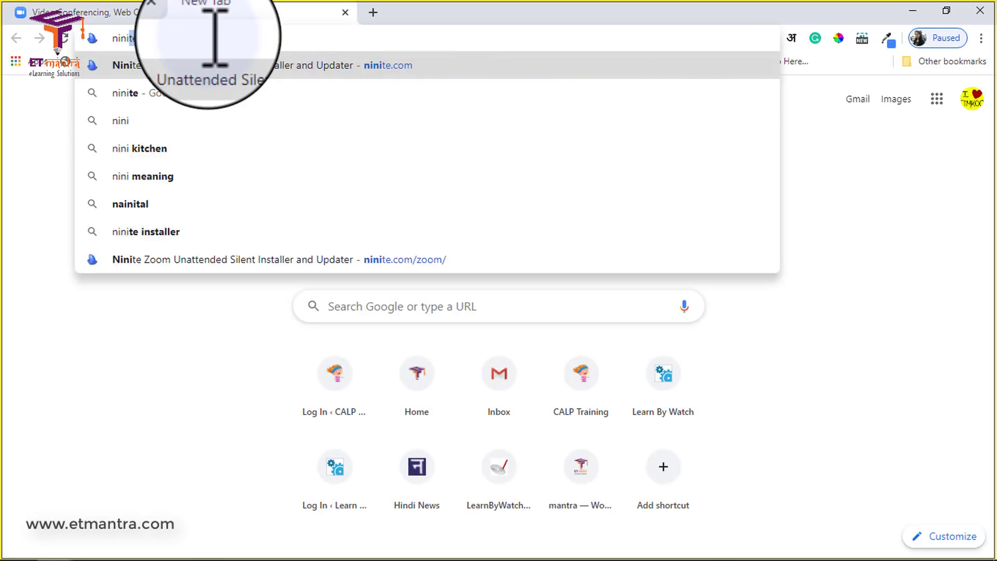
{"action": "key", "text": "Return"}
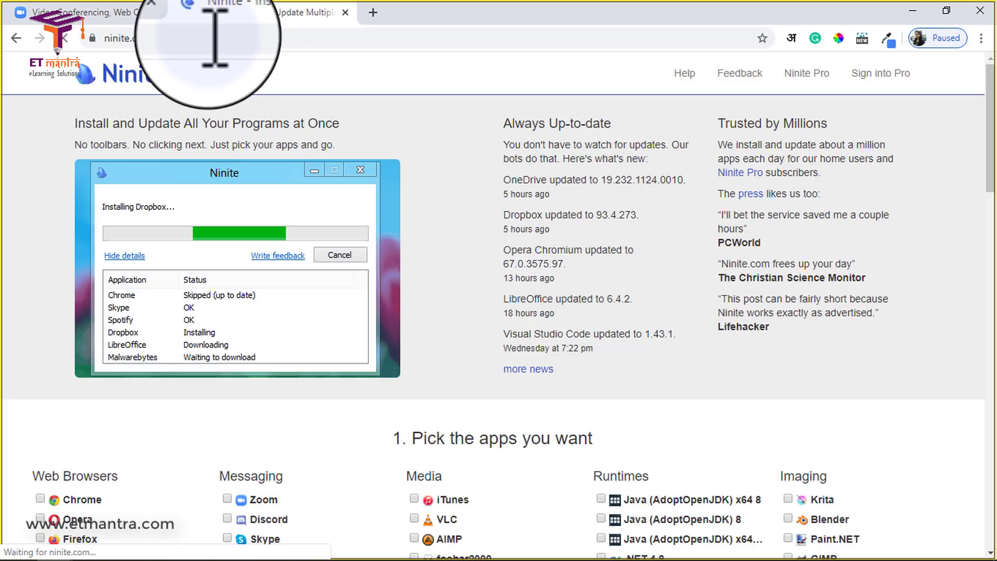
Scroll through Ninite's list of installable apps, then return to the Zoom tab.
{"action": "scroll", "coordinate": [390, 289], "scroll_direction": "down", "scroll_amount": 4}
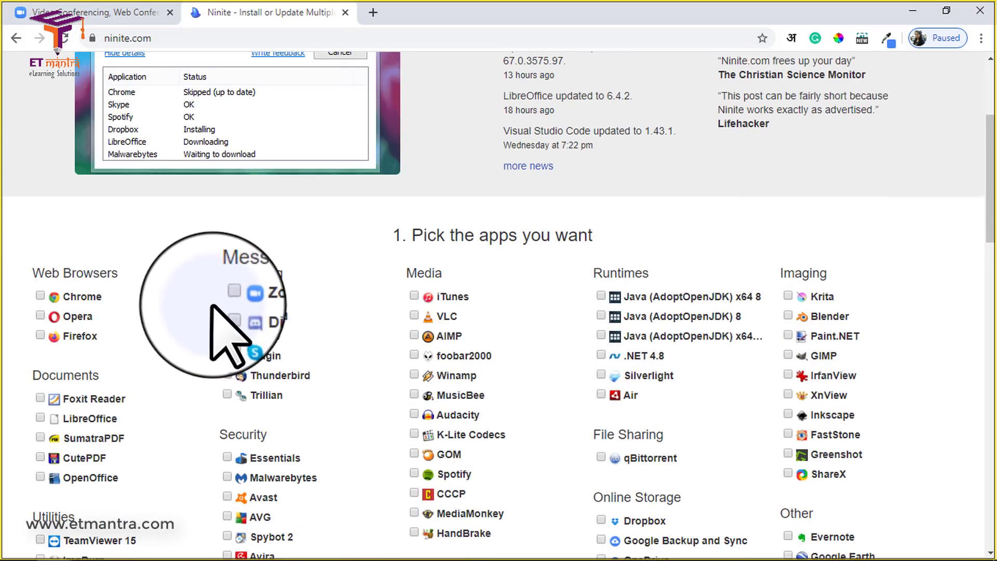
{"action": "scroll", "coordinate": [283, 314], "scroll_direction": "down", "scroll_amount": 12}
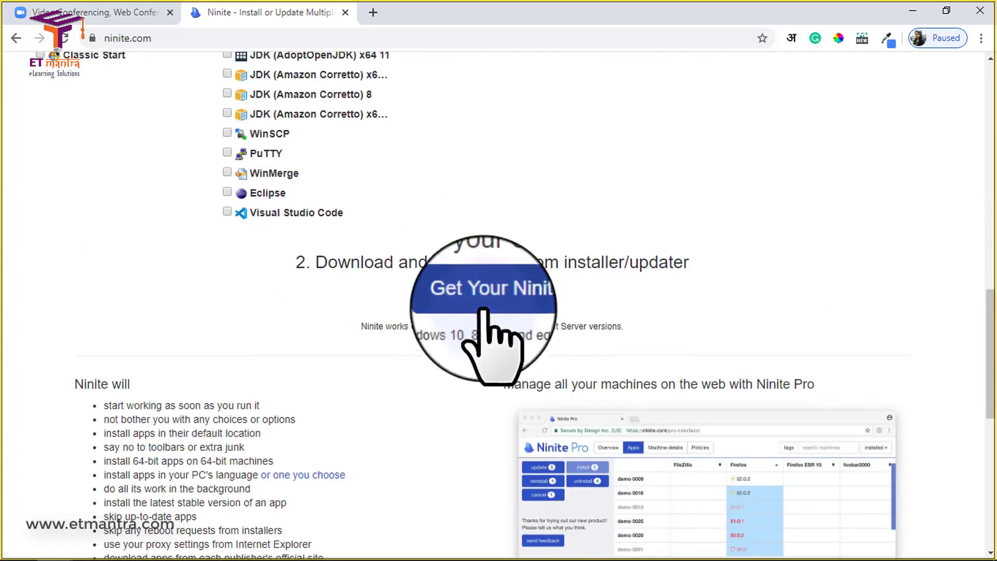
{"action": "scroll", "coordinate": [344, 284], "scroll_direction": "up", "scroll_amount": 15}
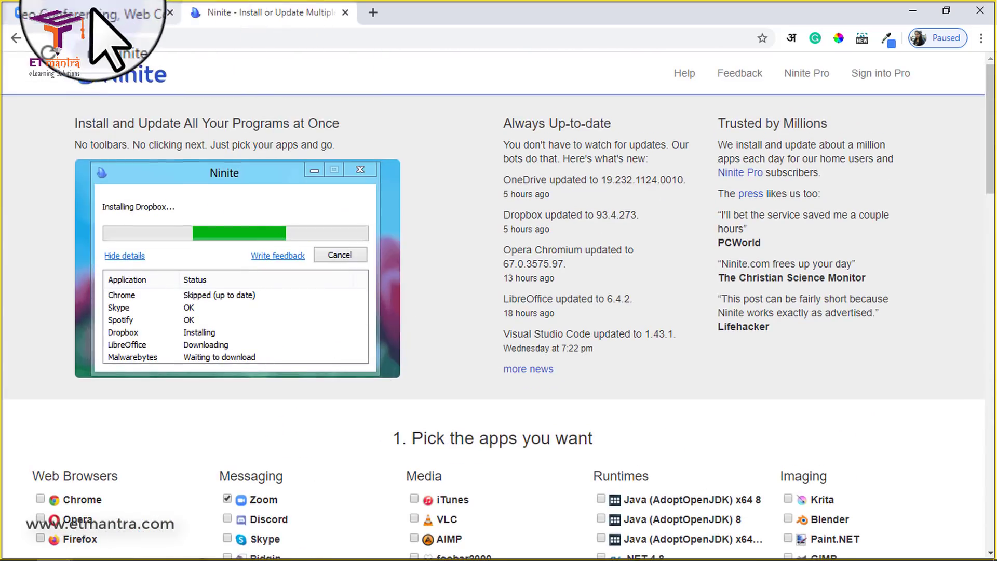
{"action": "left_click", "coordinate": [94, 12]}
{"action": "mouse_move", "coordinate": [201, 104]}
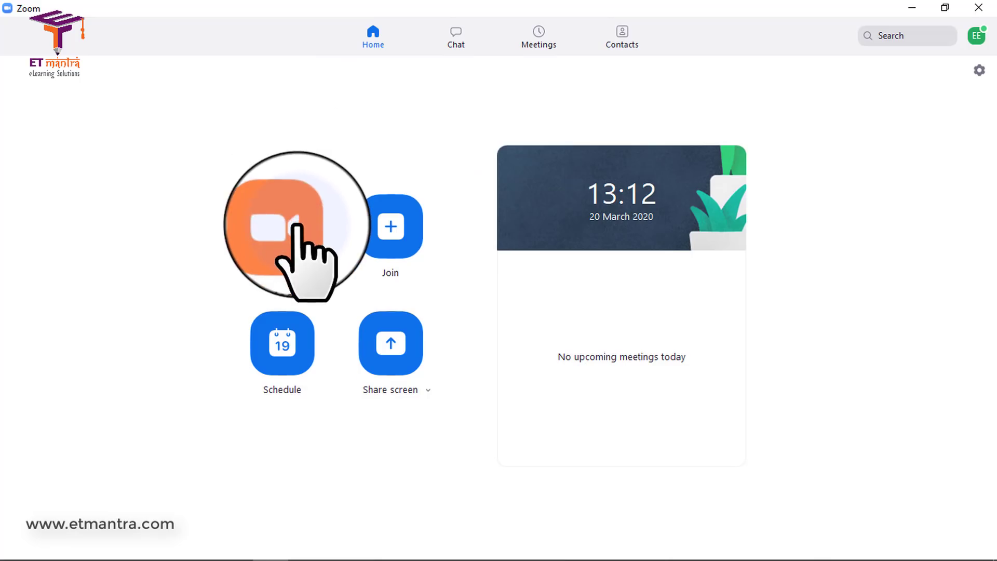
Start an instant Zoom video meeting and join it with computer audio.
{"action": "left_click", "coordinate": [289, 242]}
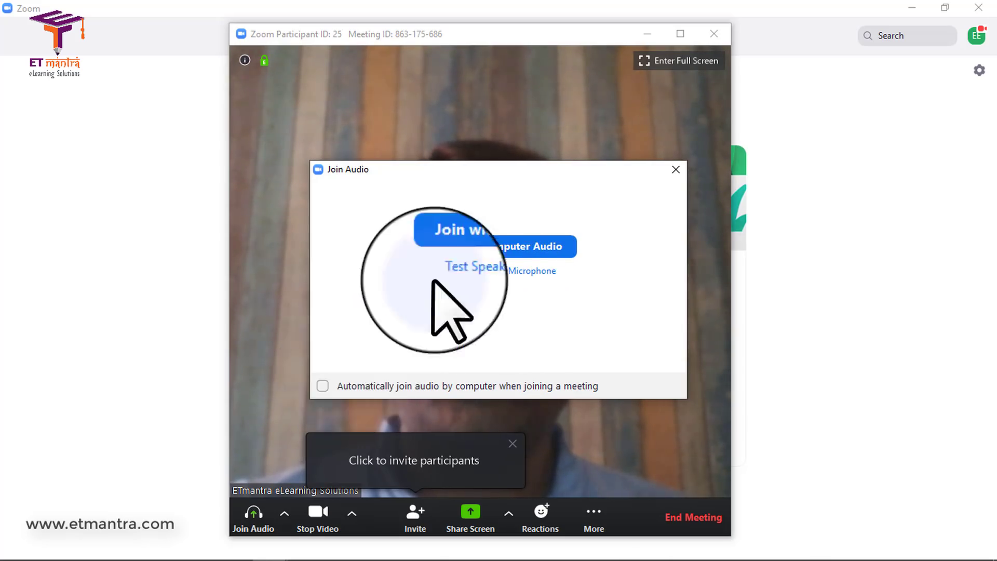
{"action": "left_click", "coordinate": [479, 244]}
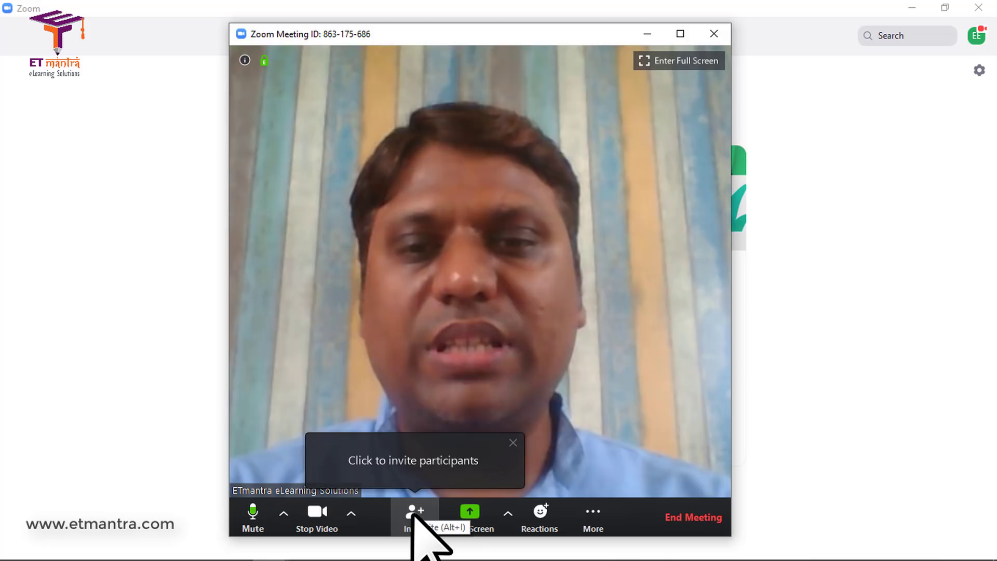
Copy the invitation URL from the Invite dialog, test-paste it, and check the Email tab.
{"action": "left_click", "coordinate": [414, 513]}
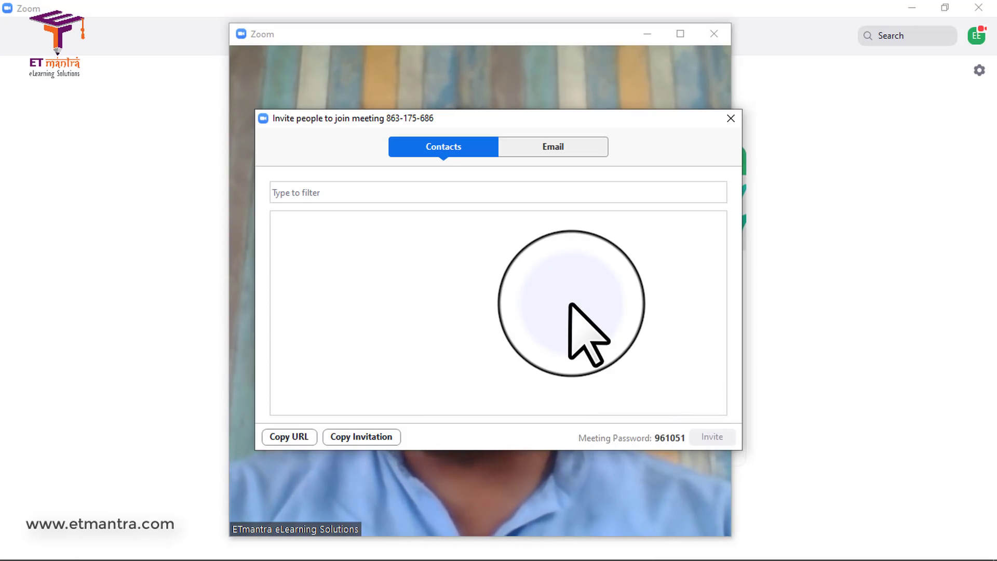
{"action": "left_click", "coordinate": [273, 436]}
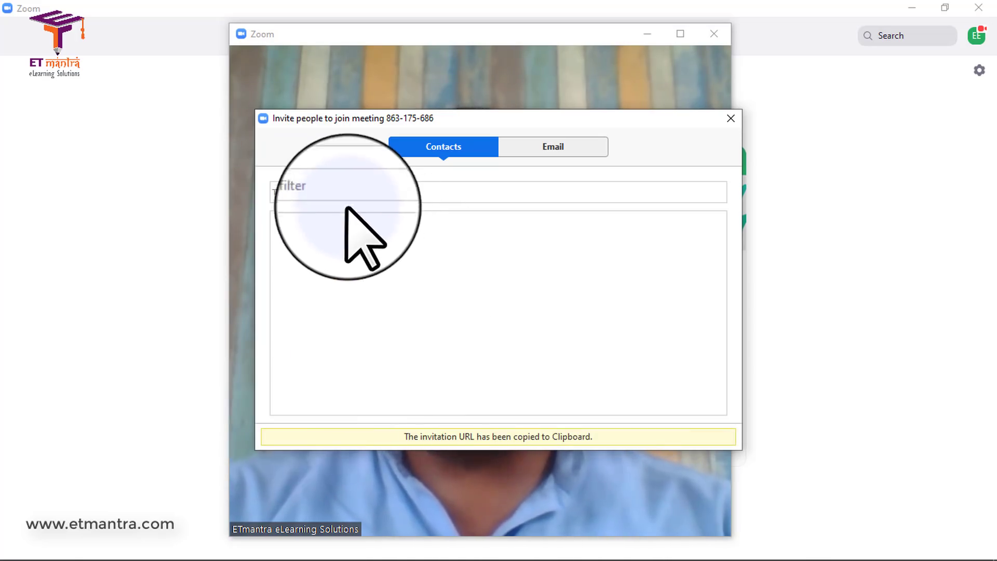
{"action": "key", "text": "ctrl+v"}
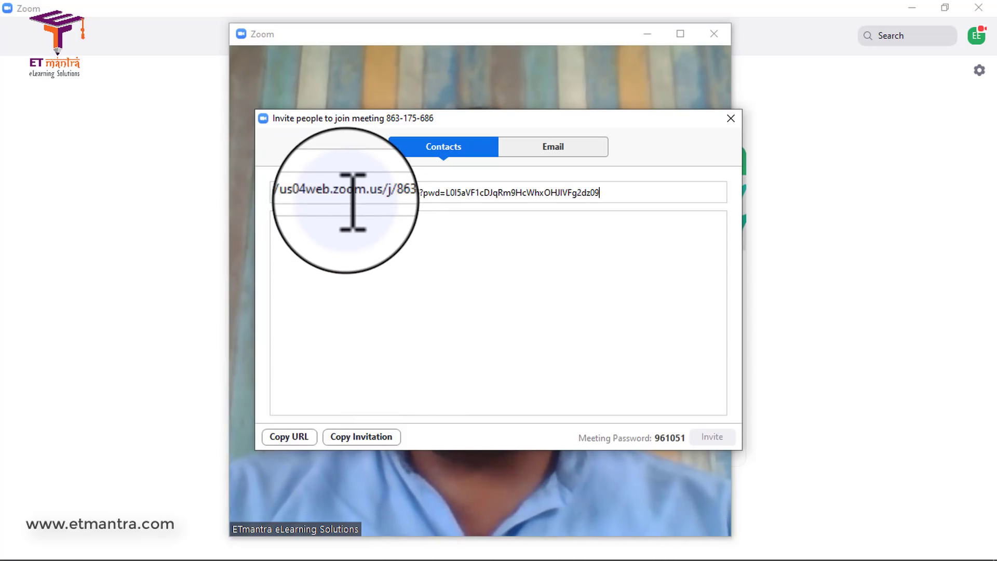
{"action": "triple_click", "coordinate": [608, 195]}
{"action": "key", "text": "BackSpace"}
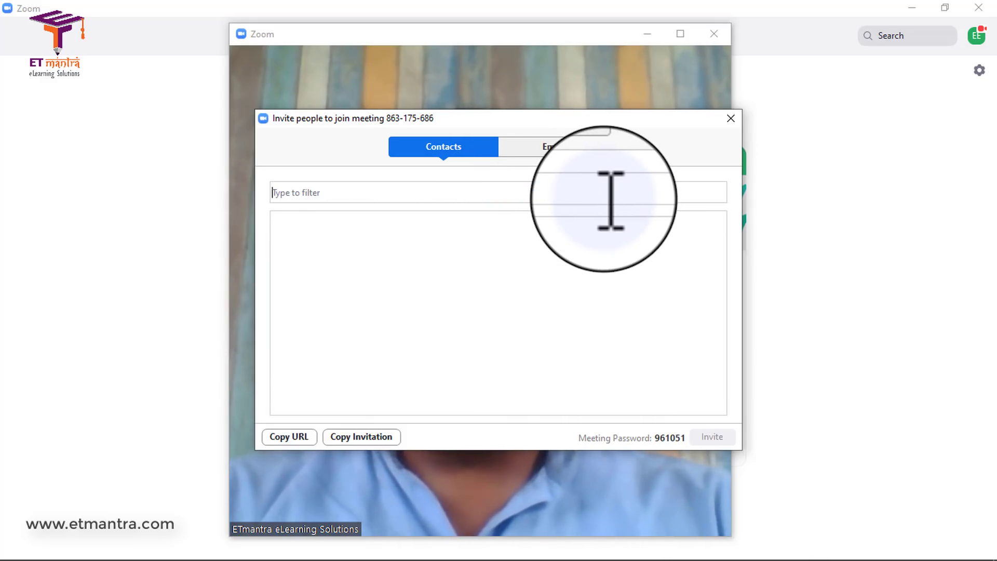
{"action": "left_click", "coordinate": [569, 147]}
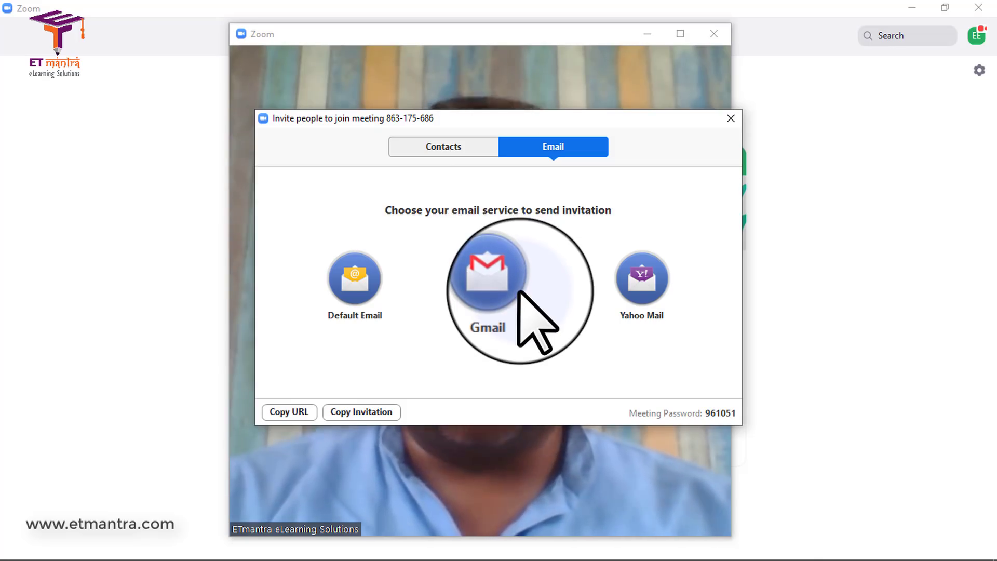
{"action": "left_click", "coordinate": [442, 148]}
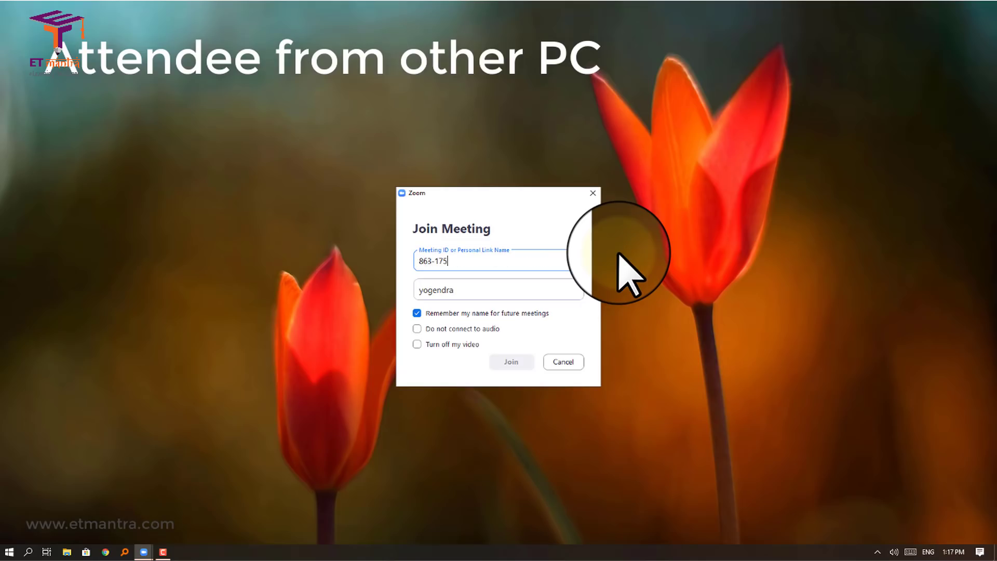
On the second PC, join with the meeting ID and the attendee's display name.
{"action": "left_click_drag", "start_coordinate": [508, 285], "coordinate": [407, 285]}
{"action": "left_click", "coordinate": [498, 292]}
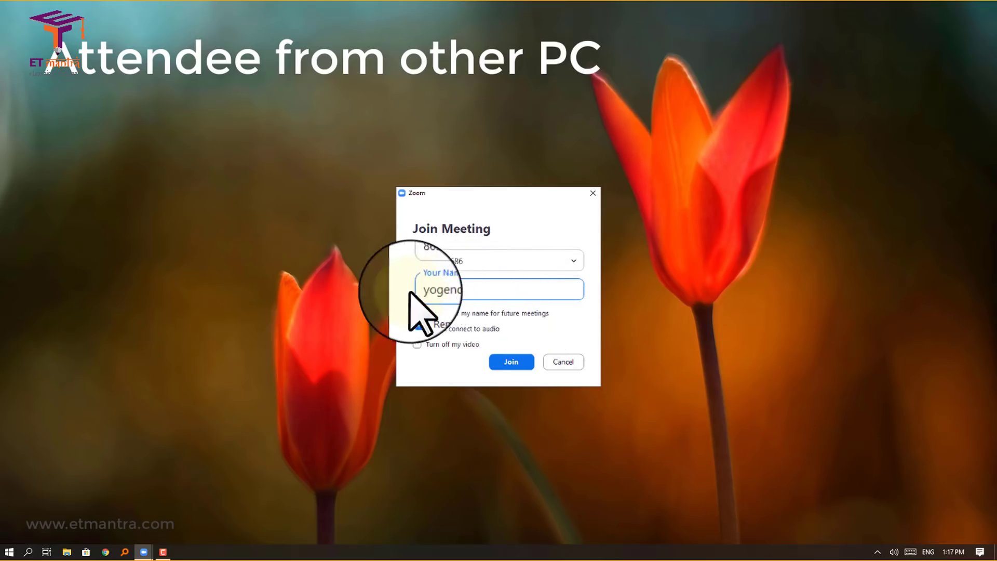
{"action": "left_click", "coordinate": [511, 362]}
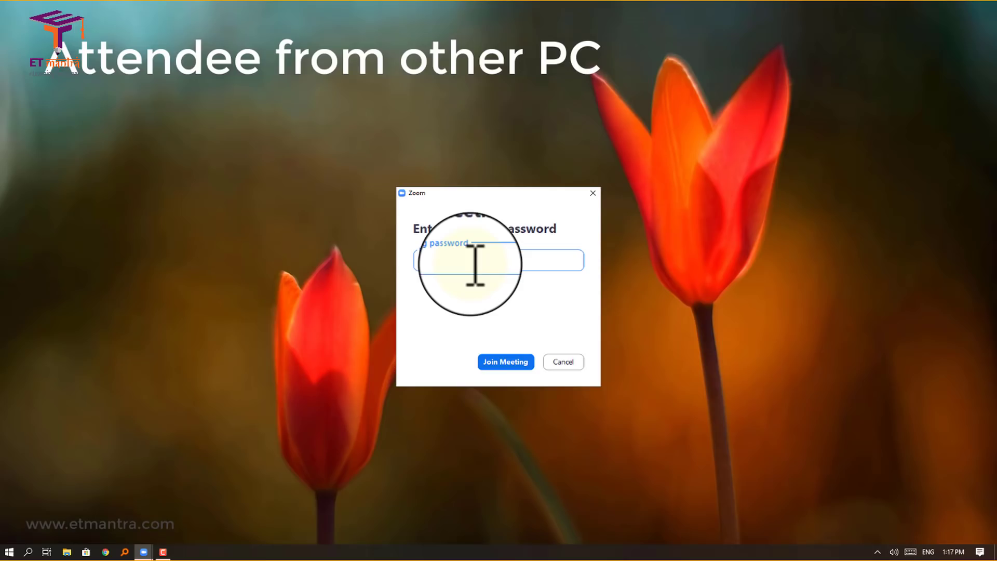
Enter the meeting password and join the meeting without video.
{"action": "left_click", "coordinate": [475, 264]}
{"action": "type", "text": "******"}
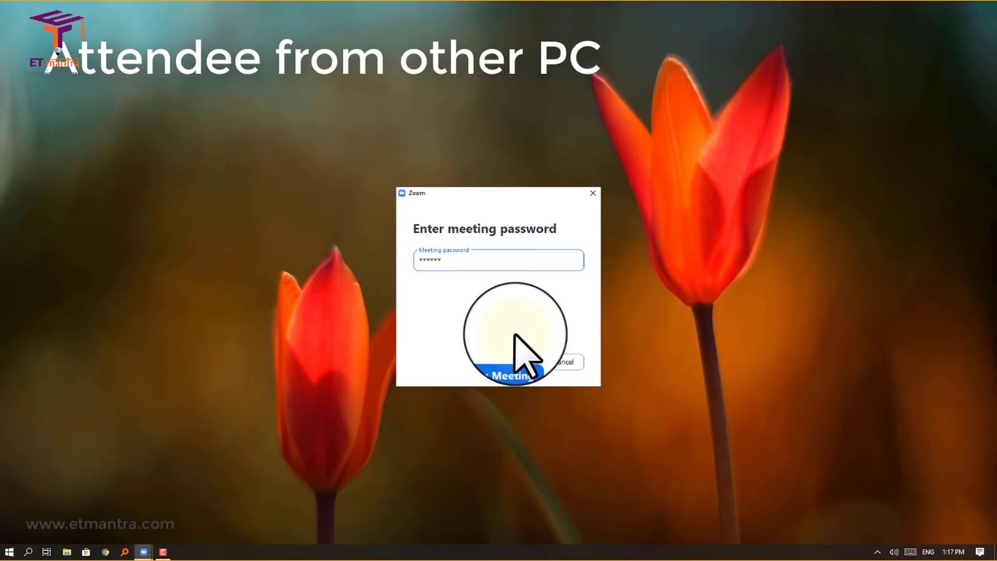
{"action": "left_click", "coordinate": [507, 362]}
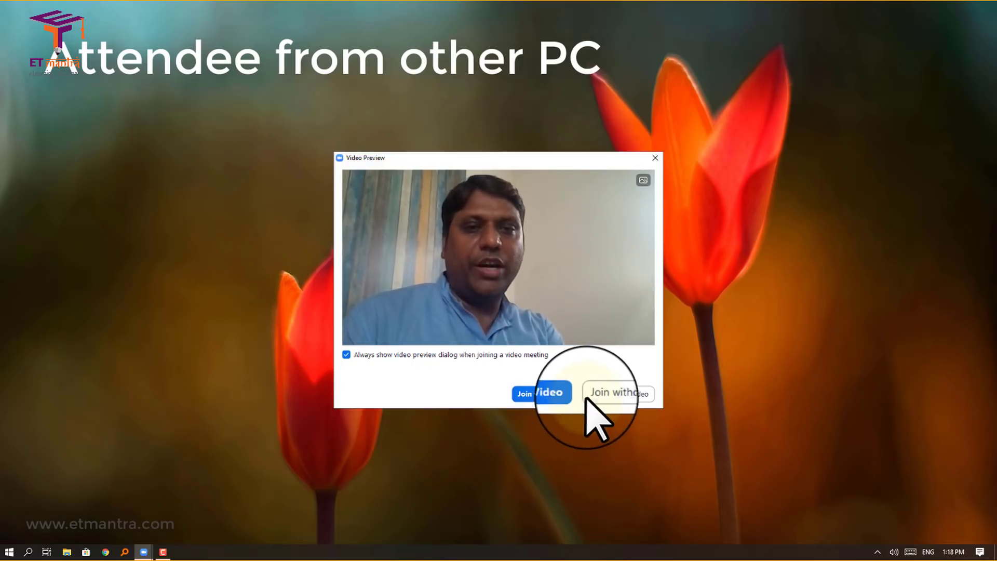
{"action": "left_click", "coordinate": [606, 395]}
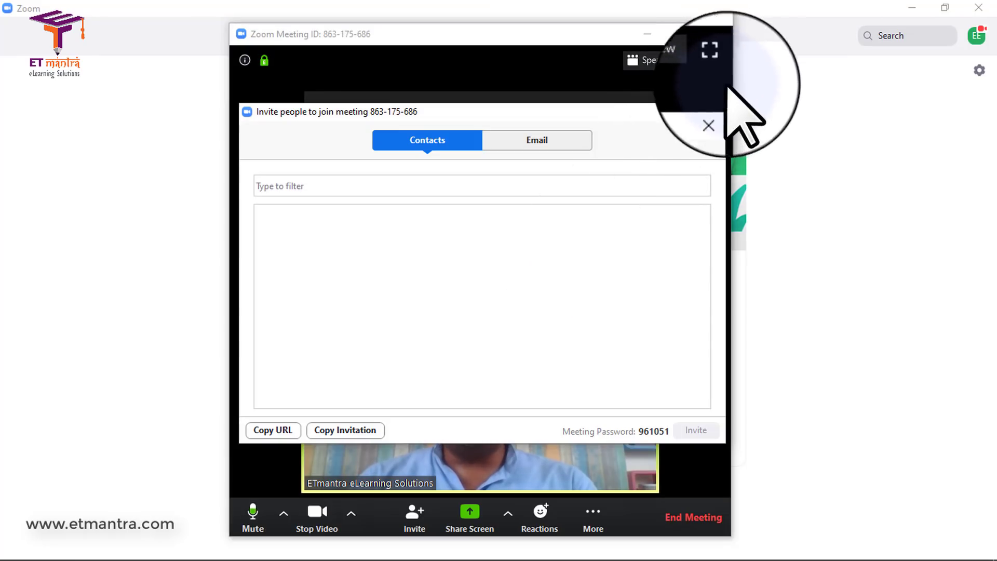
Close the Invite people dialog.
{"action": "left_click", "coordinate": [712, 113]}
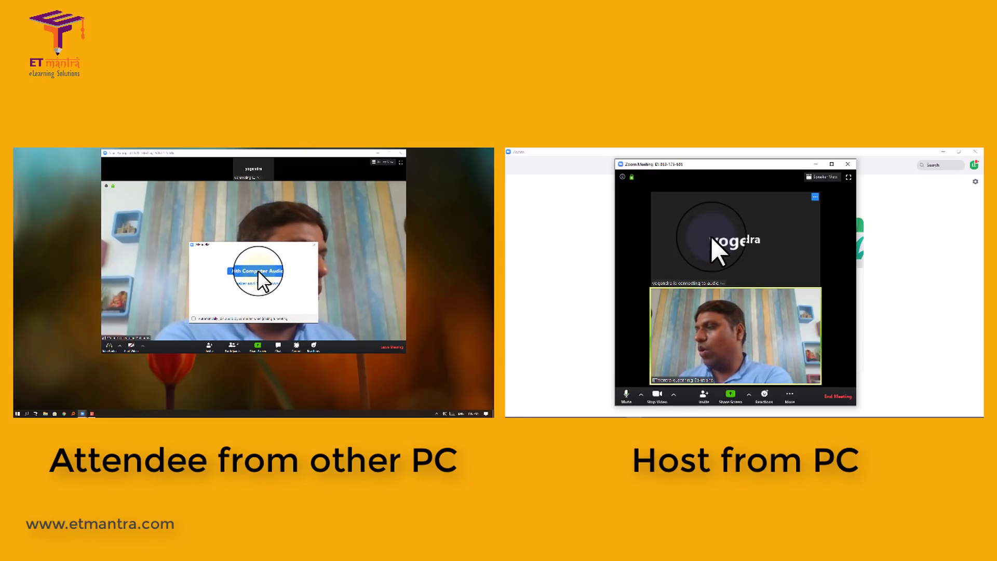
{"action": "left_click", "coordinate": [258, 273]}
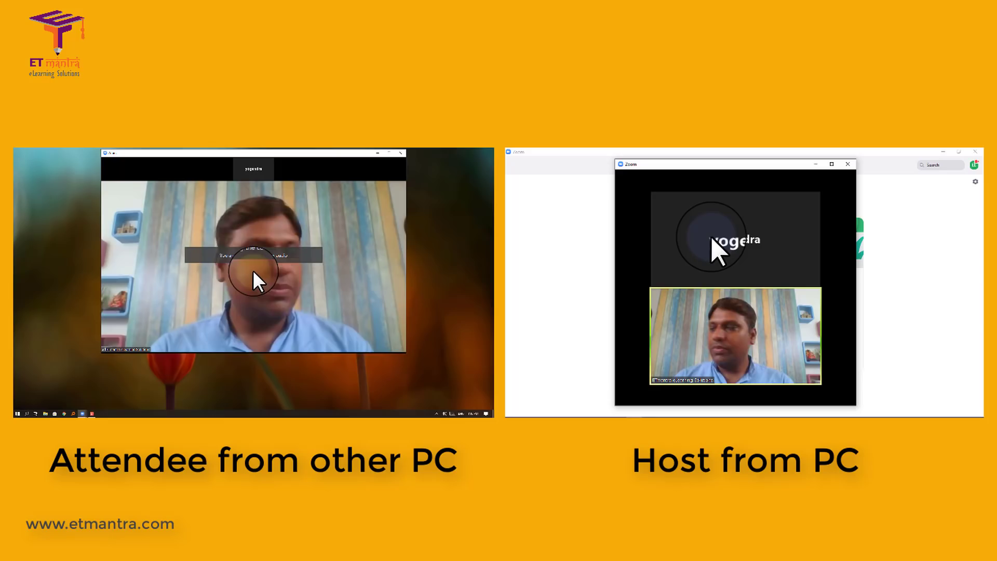
{"action": "mouse_move", "coordinate": [174, 294]}
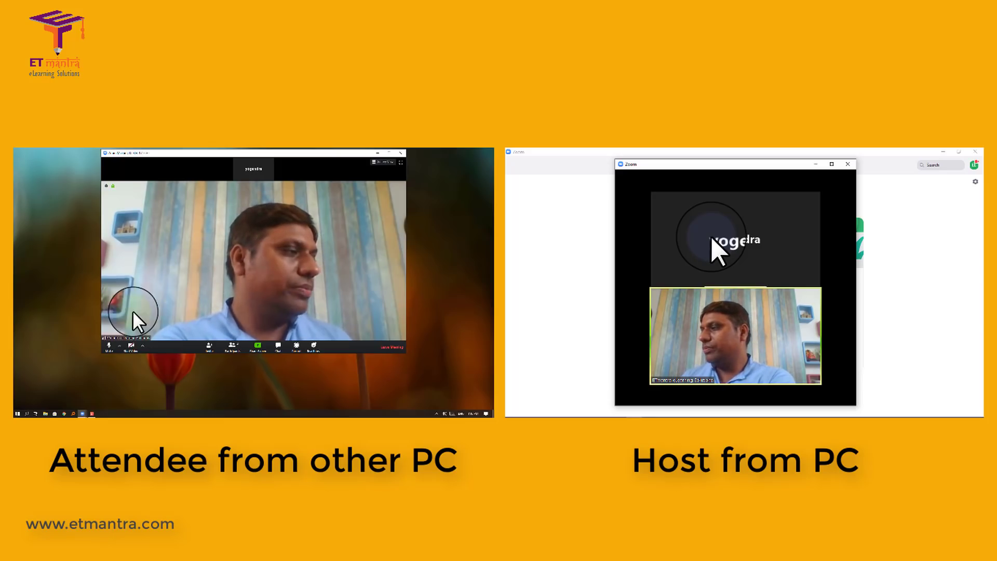
{"action": "left_click", "coordinate": [110, 345]}
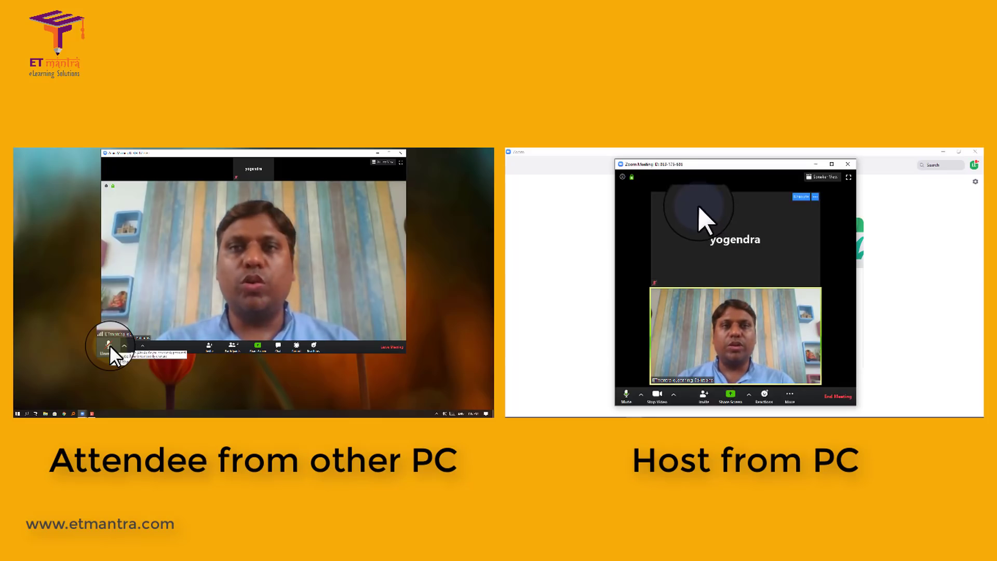
{"action": "left_click", "coordinate": [837, 166]}
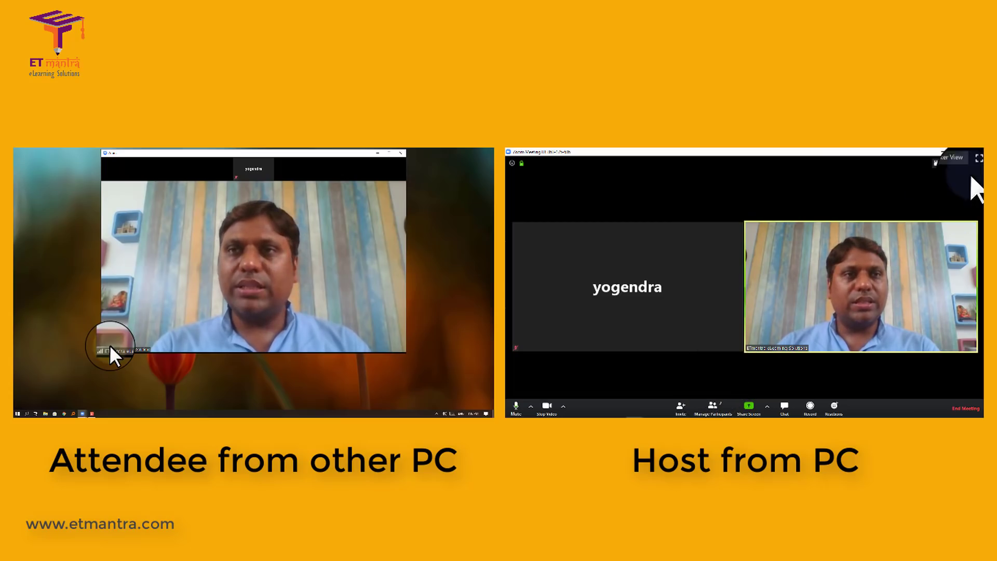
{"action": "left_click", "coordinate": [953, 163]}
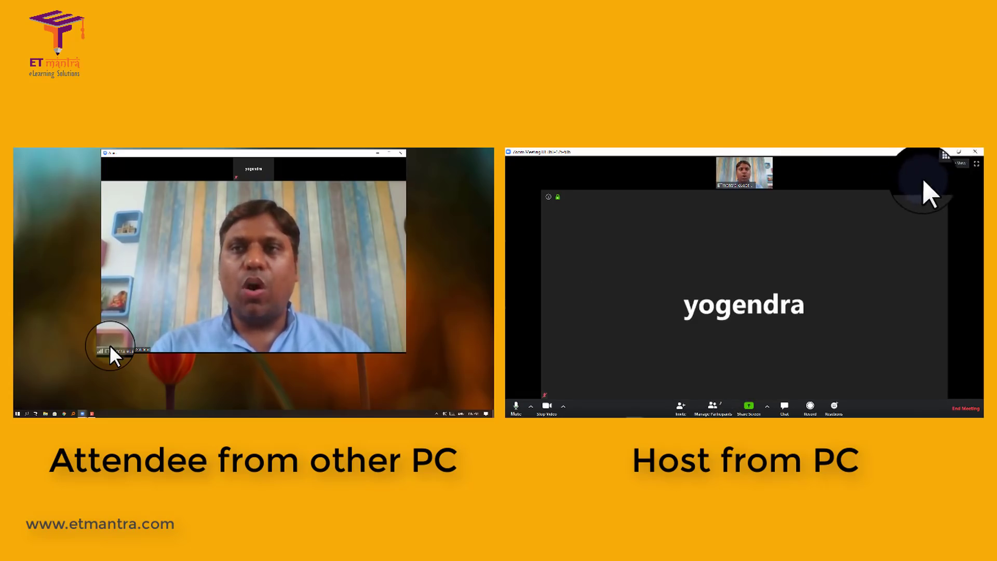
{"action": "left_click", "coordinate": [950, 163]}
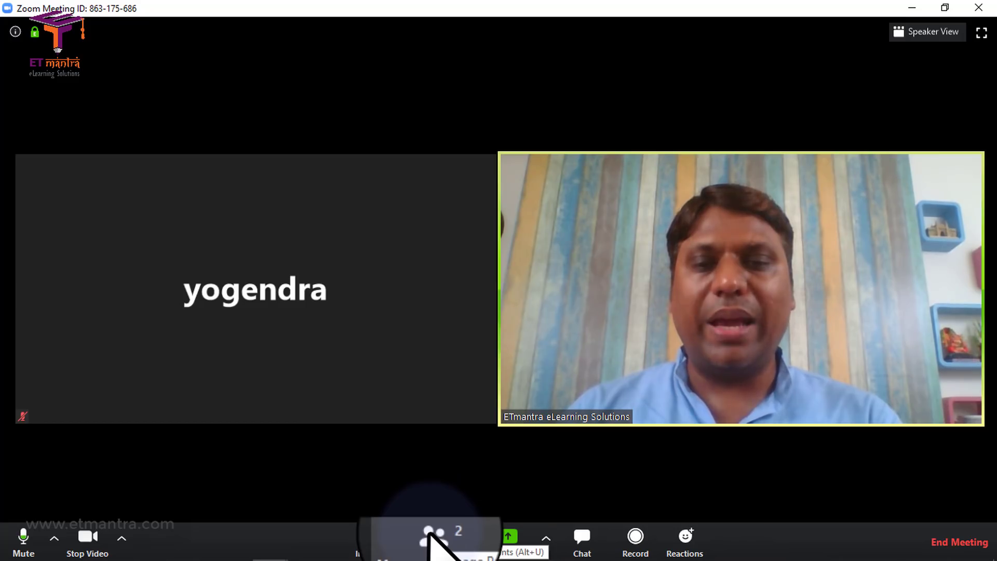
Open the Participants panel and turn on the PC attendee's camera video.
{"action": "left_click", "coordinate": [429, 536]}
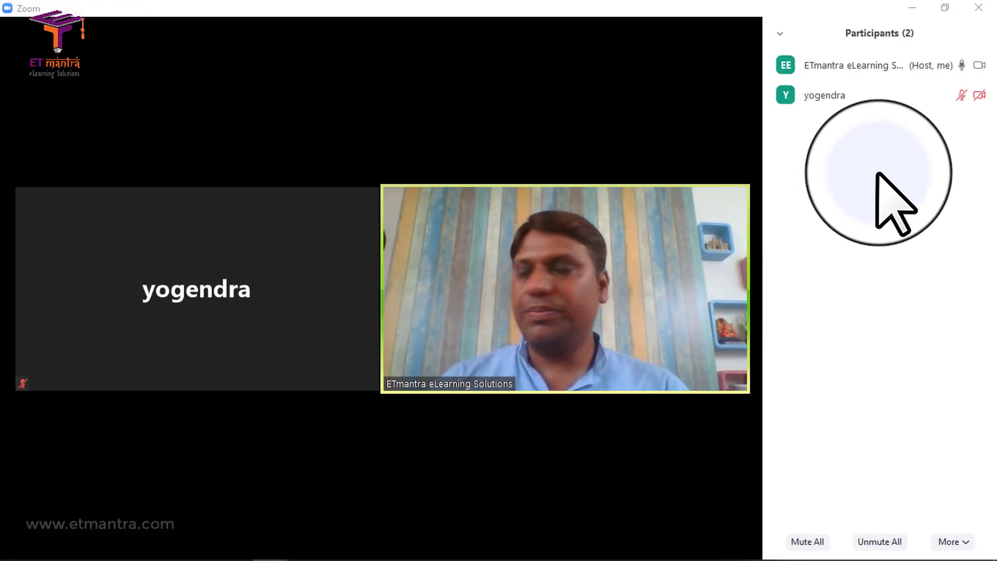
{"action": "mouse_move", "coordinate": [956, 104]}
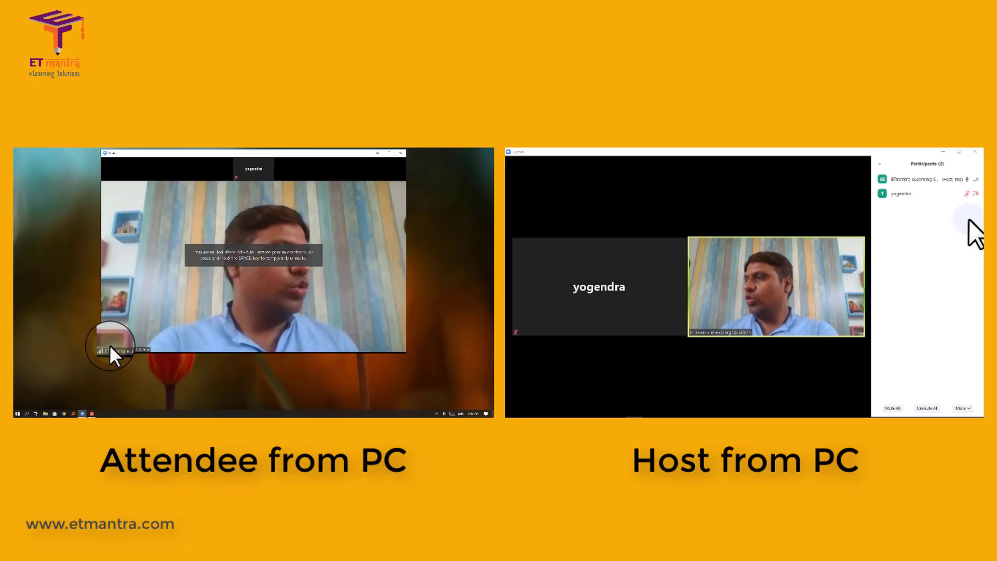
{"action": "mouse_move", "coordinate": [114, 322]}
{"action": "left_click", "coordinate": [130, 348]}
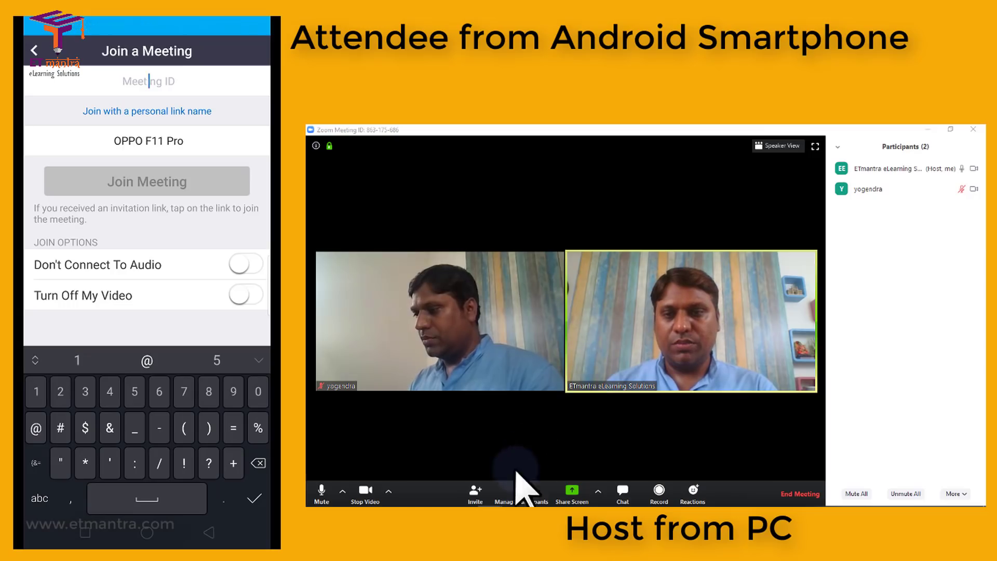
Open the meeting's invite details and join from the Android phone using the meeting ID.
{"action": "left_click", "coordinate": [474, 491]}
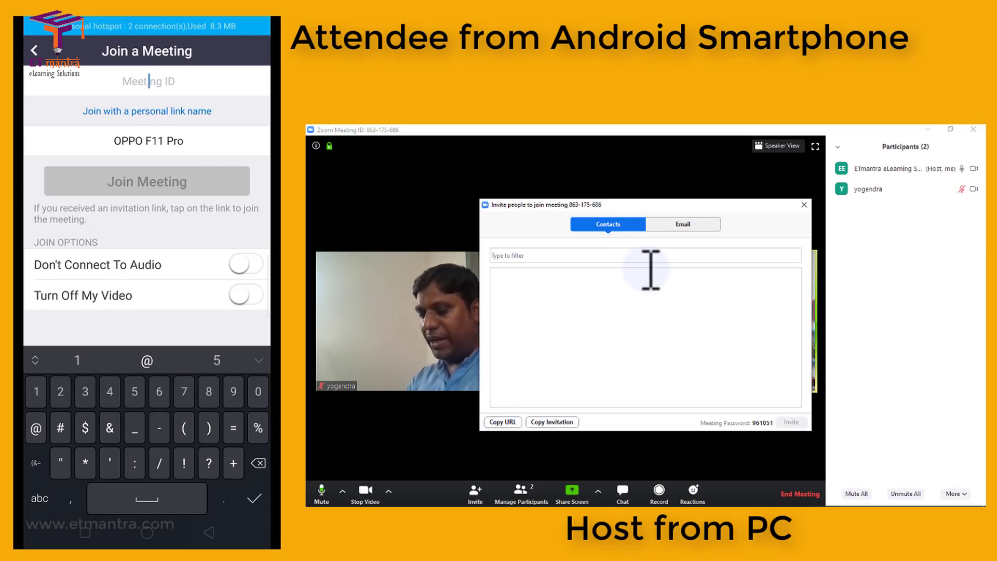
{"action": "type", "text": "863 "}
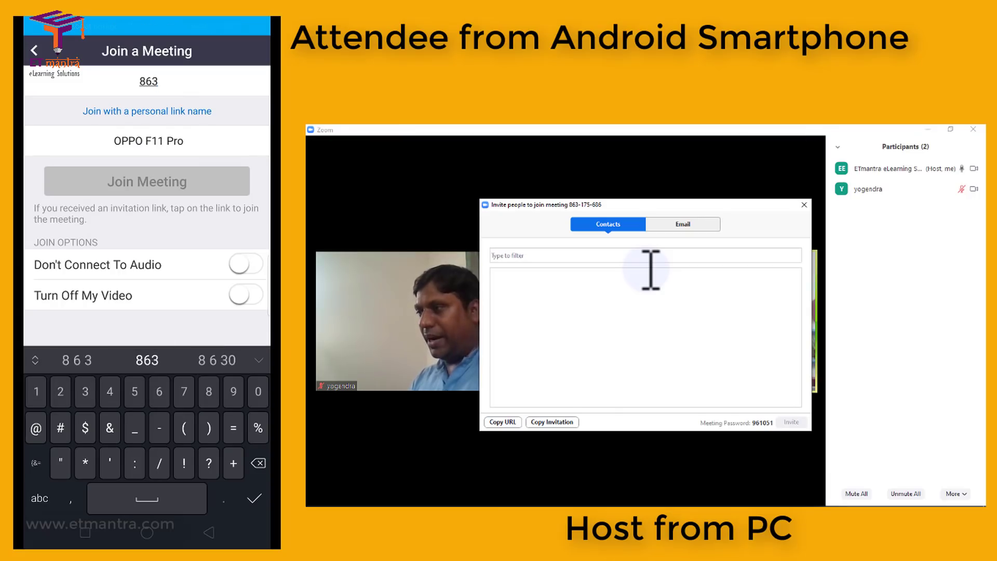
{"action": "type", "text": "175 "}
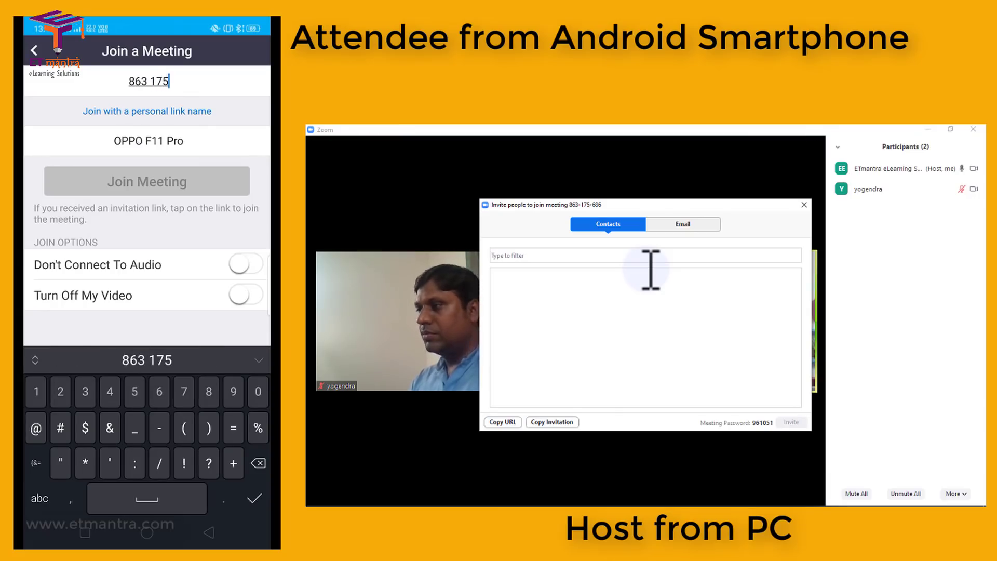
{"action": "type", "text": "686"}
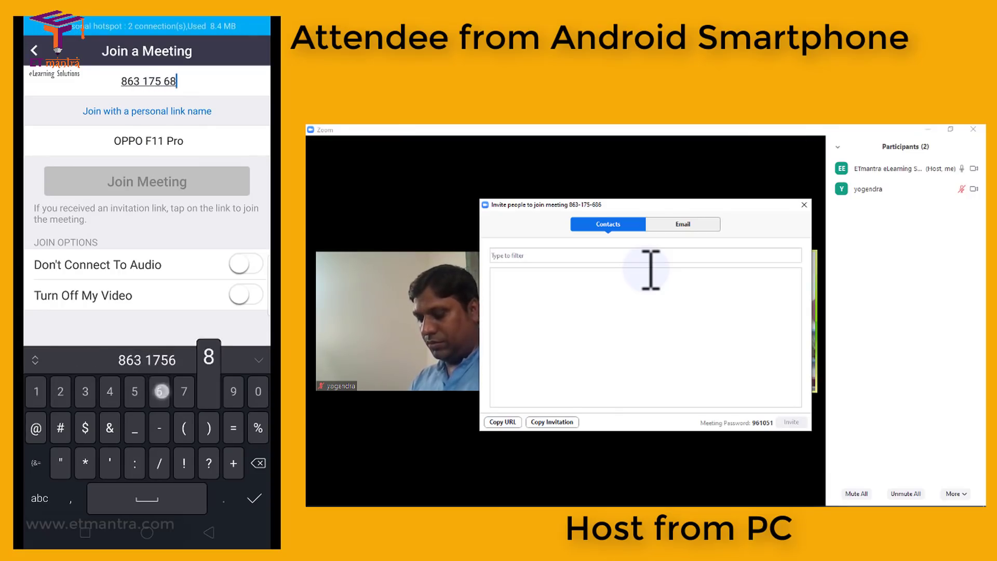
{"action": "left_click", "coordinate": [192, 181]}
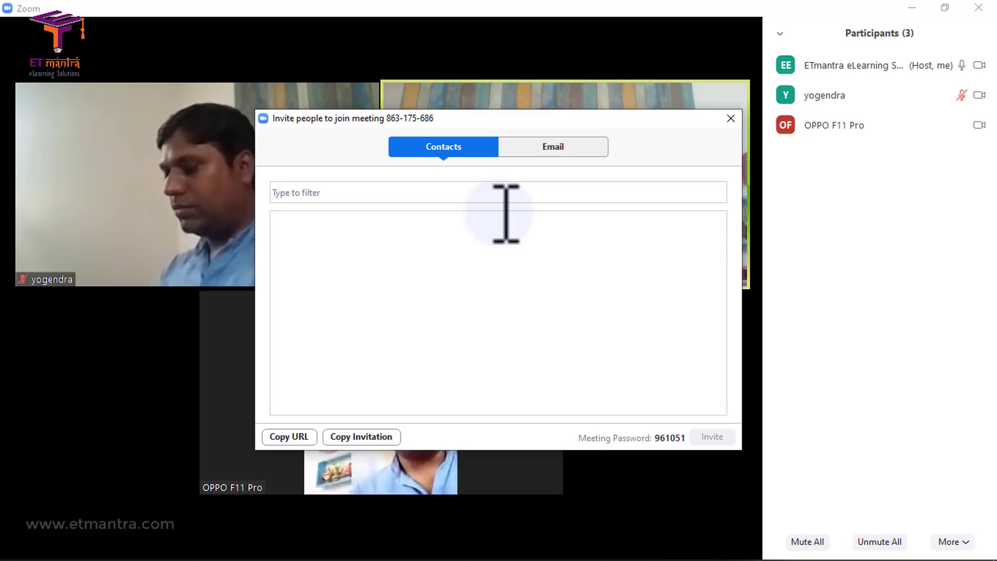
Close the Invite people dialog to reveal the three-person meeting grid.
{"action": "left_click", "coordinate": [731, 118]}
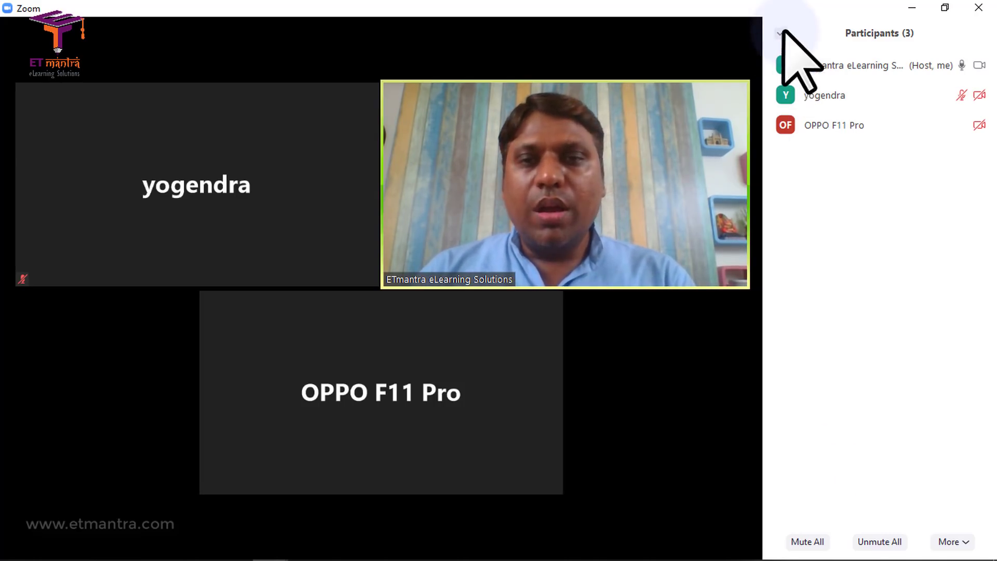
{"action": "mouse_move", "coordinate": [457, 86]}
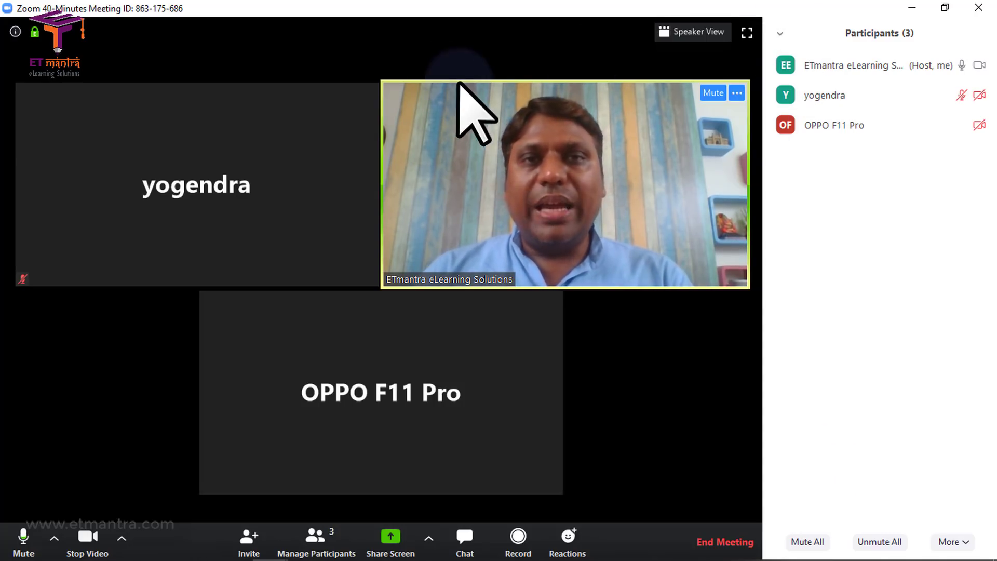
Share the OBS window with the meeting through Share Screen.
{"action": "left_click", "coordinate": [392, 537]}
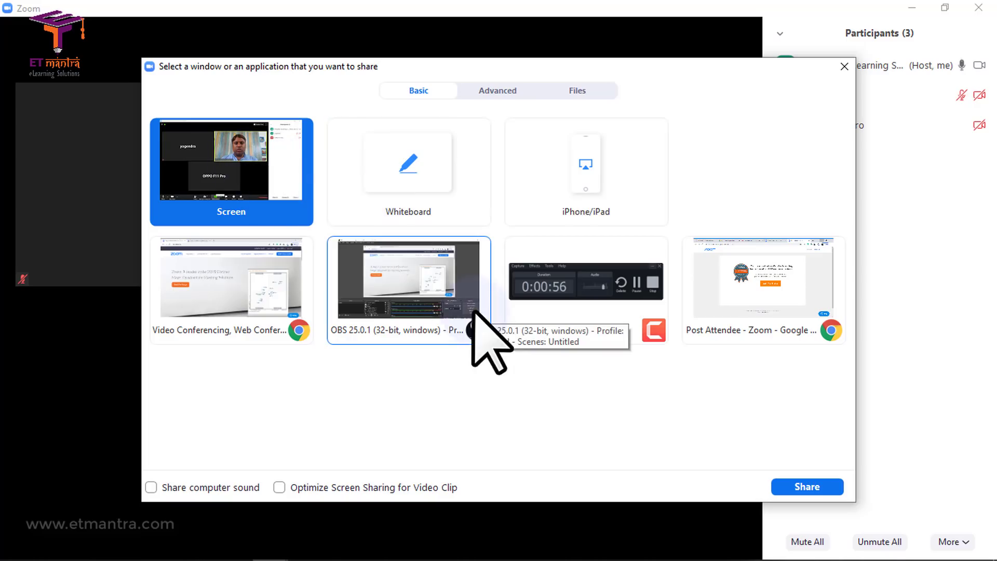
{"action": "left_click", "coordinate": [422, 288]}
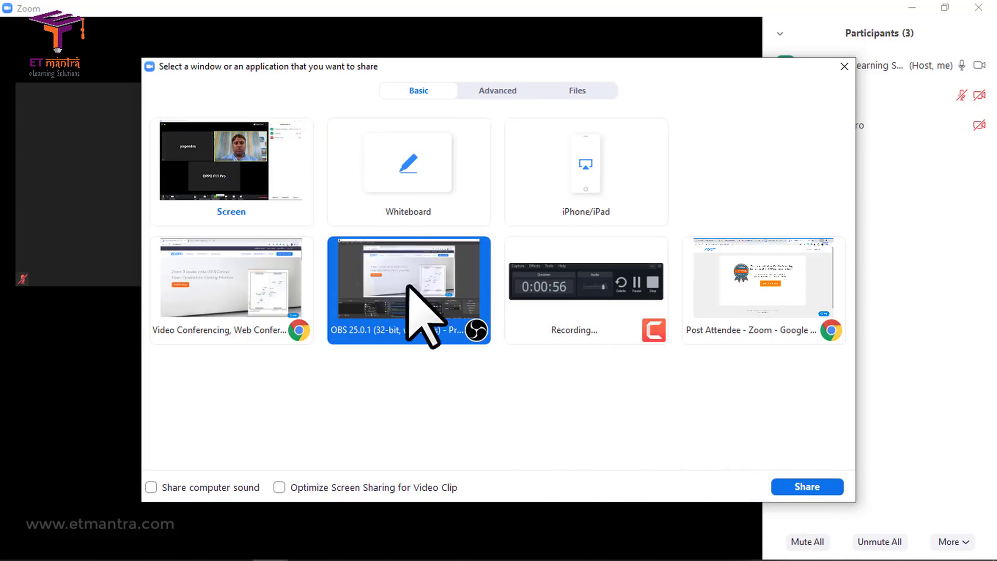
{"action": "left_click", "coordinate": [795, 485]}
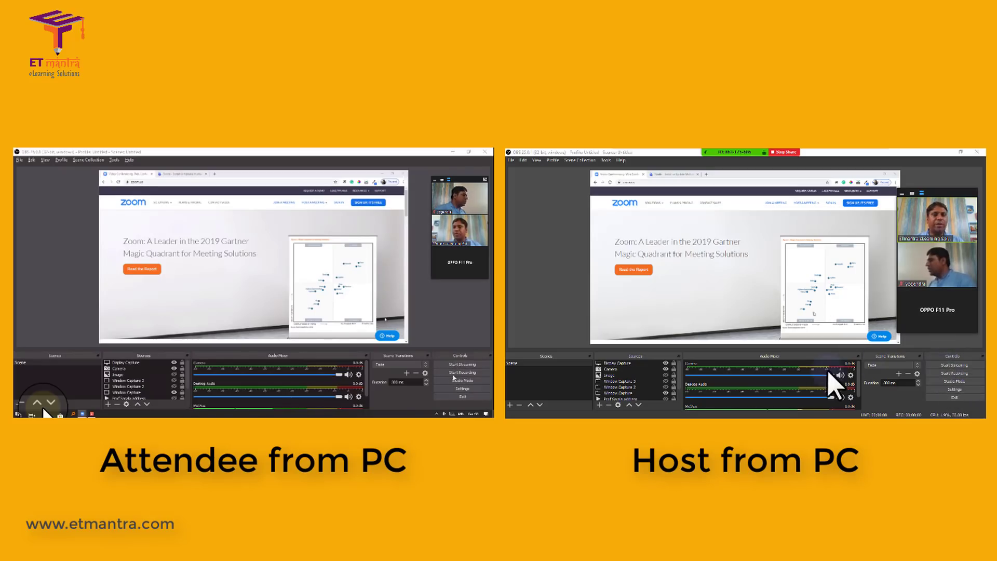
{"action": "left_click", "coordinate": [705, 374]}
{"action": "left_click_drag", "start_coordinate": [706, 376], "coordinate": [824, 374]}
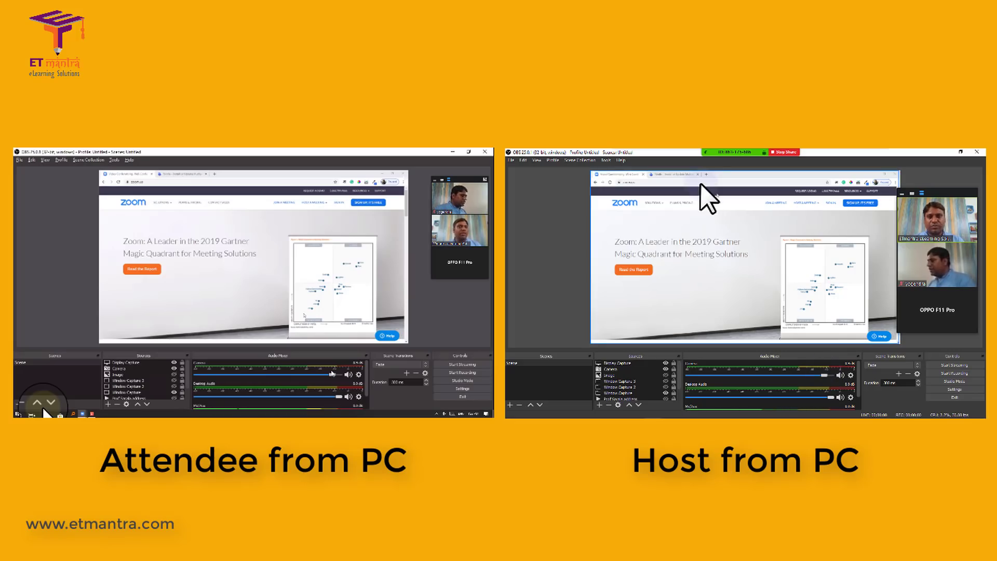
{"action": "mouse_move", "coordinate": [763, 156]}
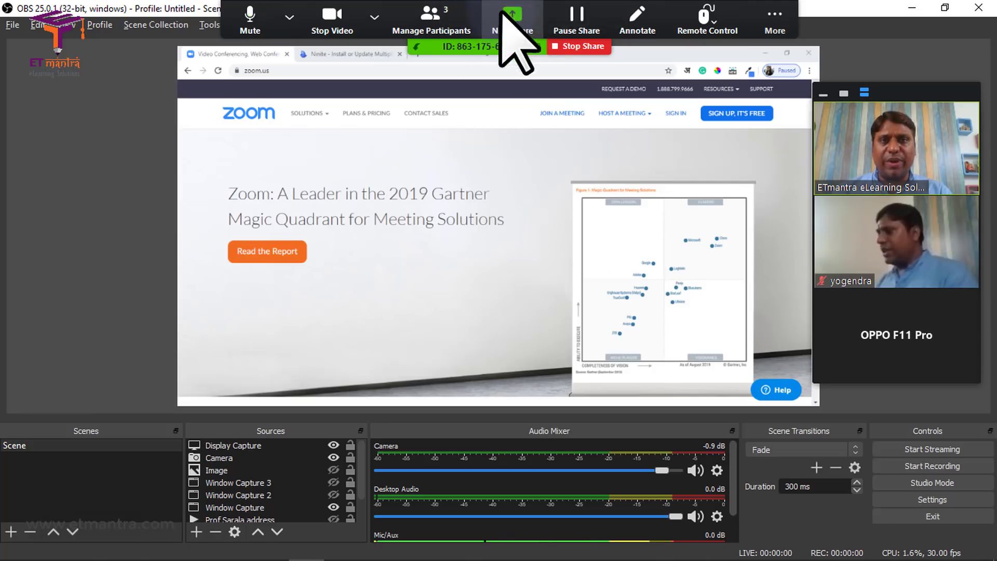
Look over the camera and microphone/speaker options in the sharing toolbar.
{"action": "left_click", "coordinate": [375, 17]}
{"action": "left_click", "coordinate": [289, 17]}
{"action": "left_click", "coordinate": [374, 17]}
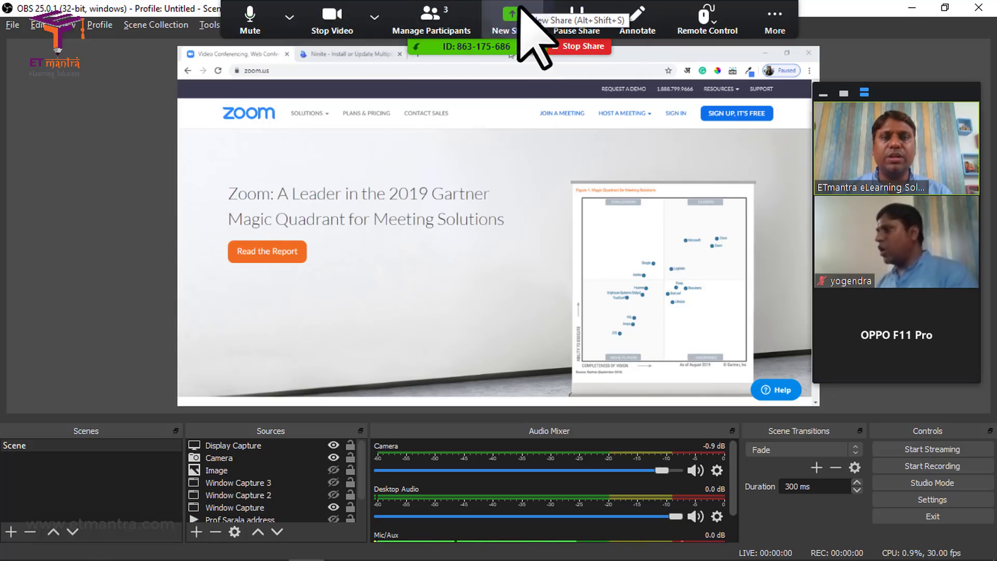
Circle Read the Report, Sources, audio mixer and streaming controls in red, then clear all drawings.
{"action": "left_click", "coordinate": [645, 11]}
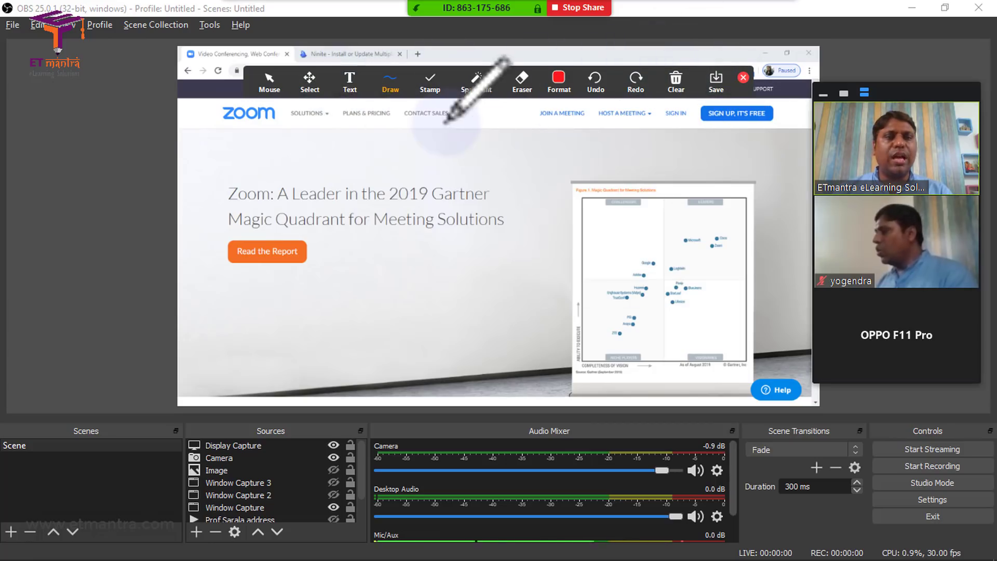
{"action": "mouse_move", "coordinate": [307, 232]}
{"action": "left_mouse_down"}
{"action": "mouse_move", "coordinate": [229, 244]}
{"action": "mouse_move", "coordinate": [291, 272]}
{"action": "mouse_move", "coordinate": [341, 208]}
{"action": "left_mouse_up"}
{"action": "mouse_move", "coordinate": [234, 422]}
{"action": "left_mouse_down"}
{"action": "mouse_move", "coordinate": [187, 431]}
{"action": "mouse_move", "coordinate": [270, 439]}
{"action": "mouse_move", "coordinate": [205, 416]}
{"action": "left_mouse_up"}
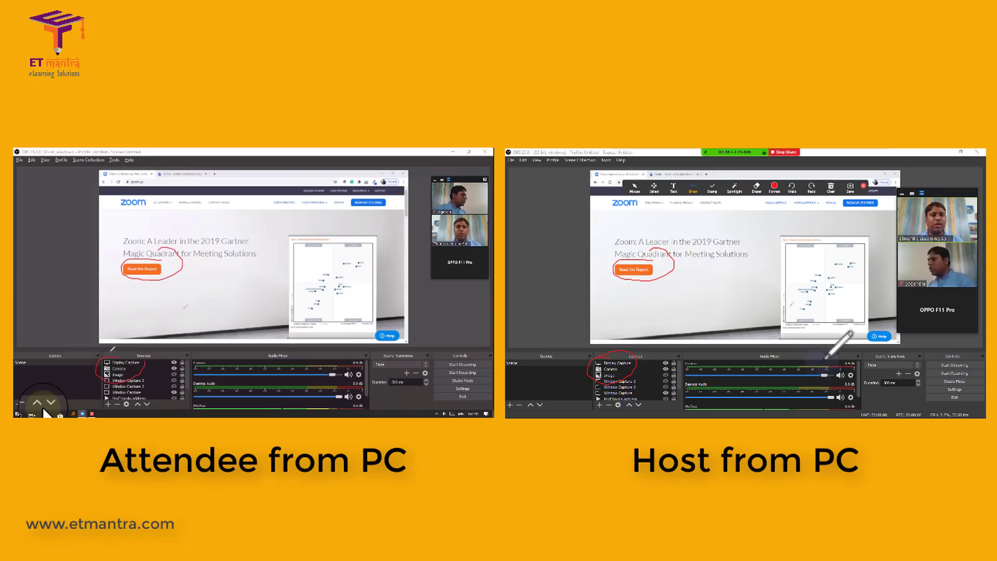
{"action": "mouse_move", "coordinate": [779, 439]}
{"action": "left_mouse_down"}
{"action": "mouse_move", "coordinate": [691, 498]}
{"action": "mouse_move", "coordinate": [795, 442]}
{"action": "left_mouse_up"}
{"action": "mouse_move", "coordinate": [977, 346]}
{"action": "left_mouse_down"}
{"action": "mouse_move", "coordinate": [935, 382]}
{"action": "mouse_move", "coordinate": [949, 348]}
{"action": "left_mouse_up"}
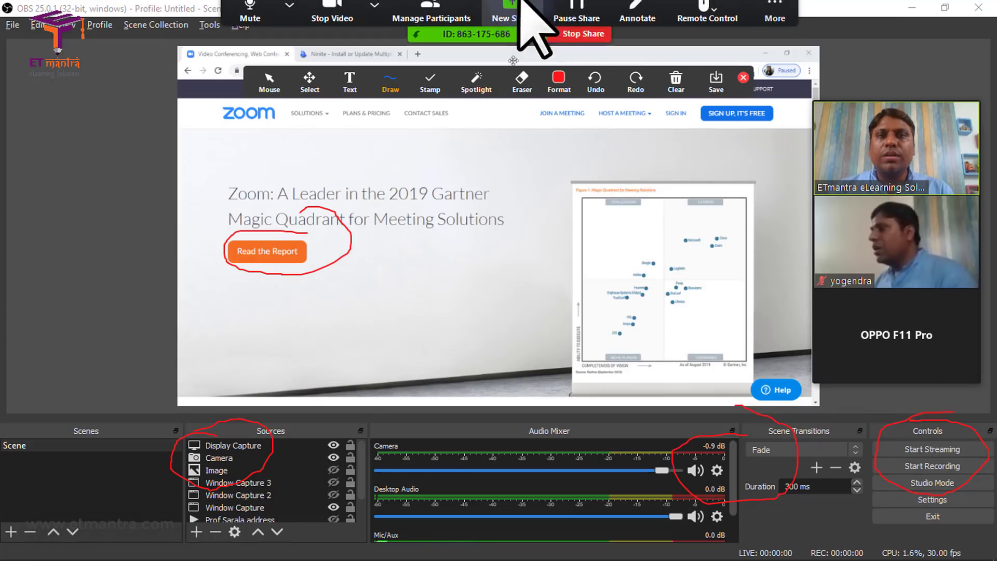
{"action": "left_click", "coordinate": [676, 82]}
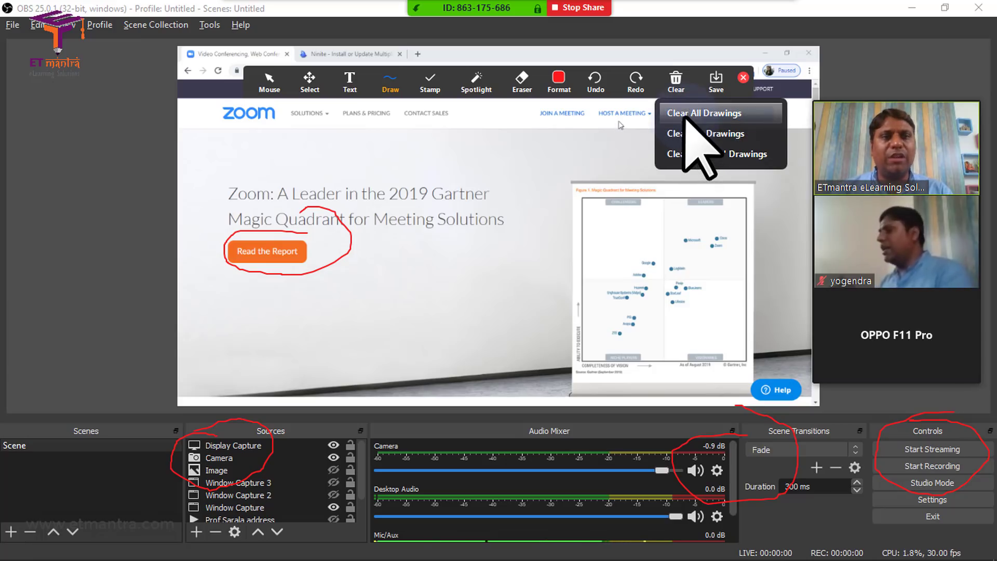
{"action": "left_click", "coordinate": [686, 133]}
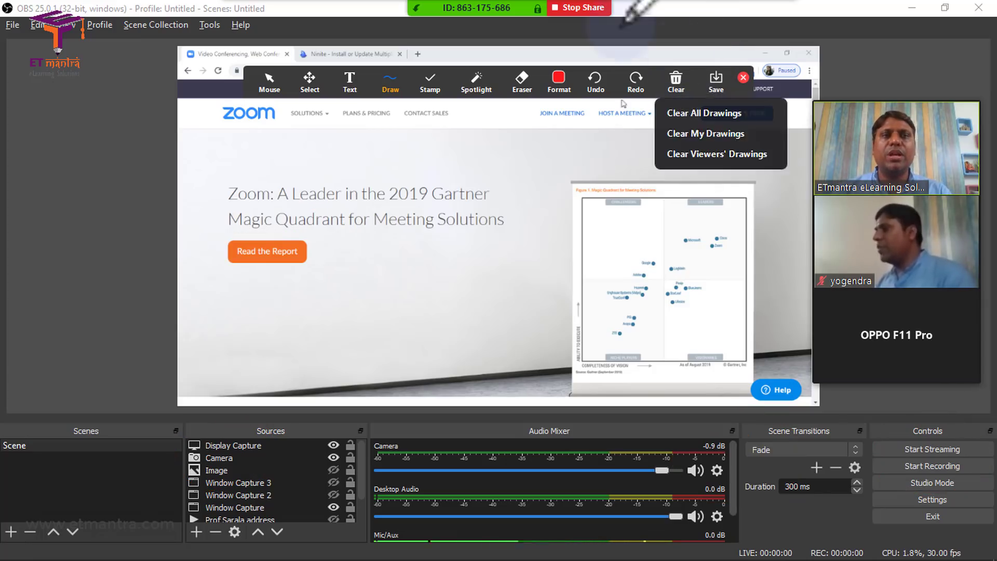